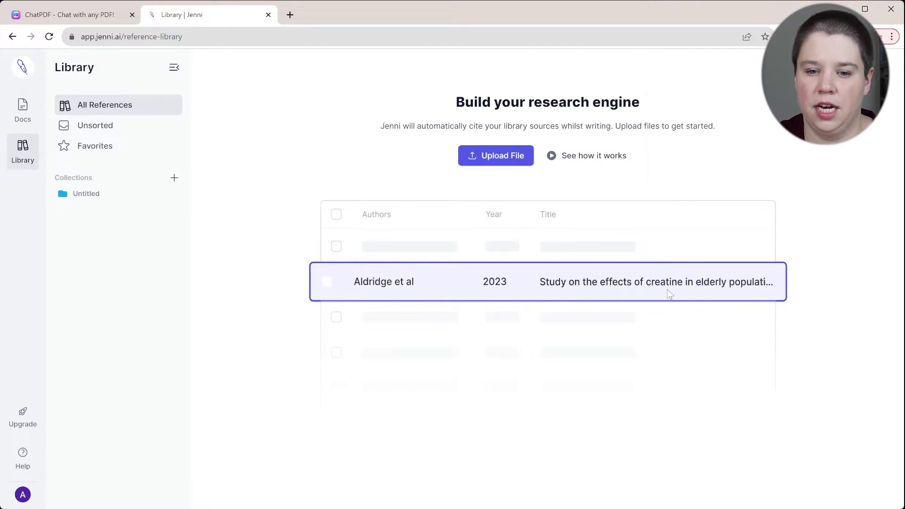
# Open the Upload PDF window from the empty Jenni reference library.
pyautogui.click(509, 161)
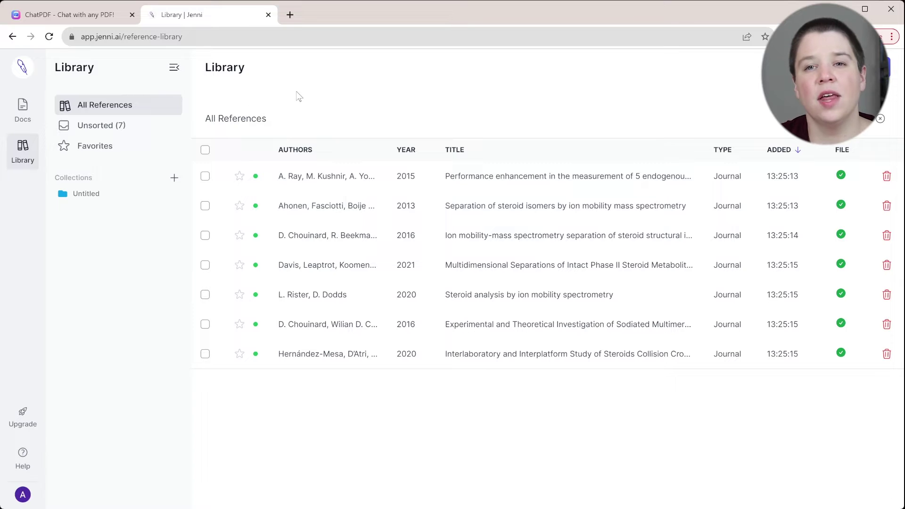
# Switch from the Jenni library to the ChatPDF tab.
pyautogui.click(64, 15)
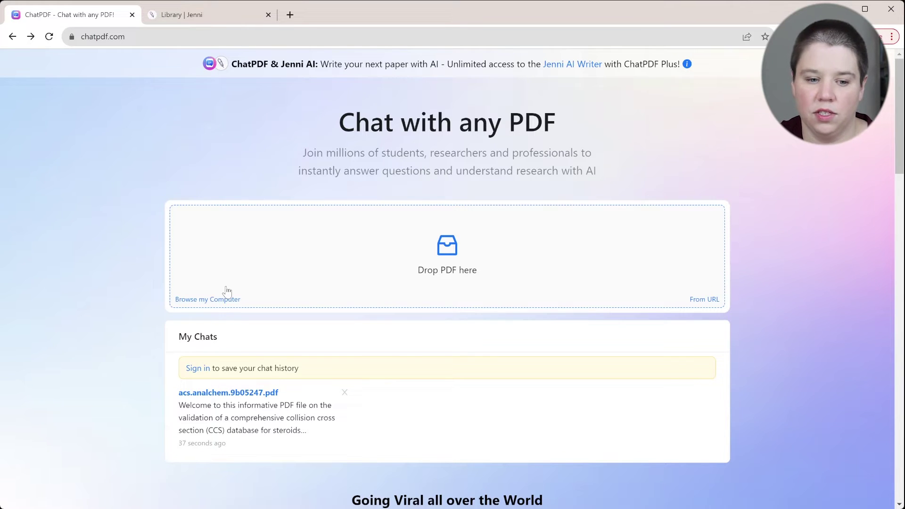
# Upload RisterAndDodds2020.pdf from the computer into a new ChatPDF chat.
pyautogui.click(211, 299)
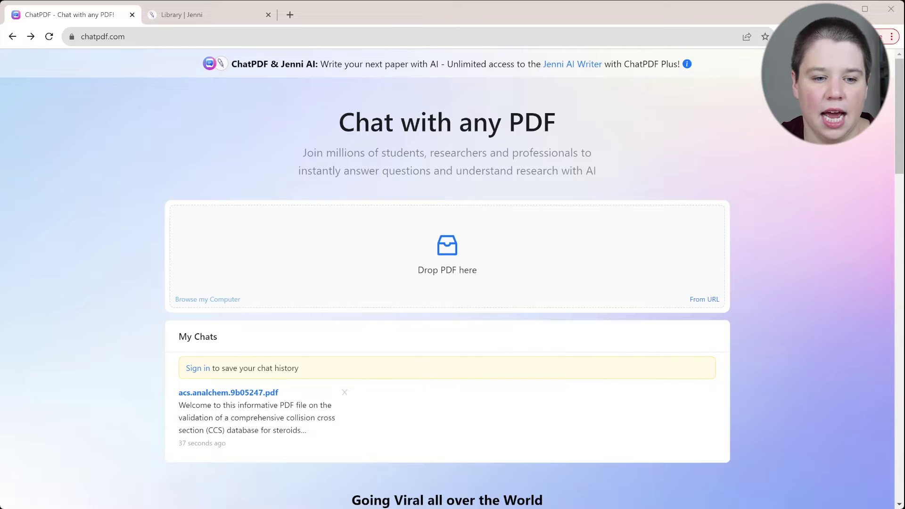
pyautogui.press('Return')
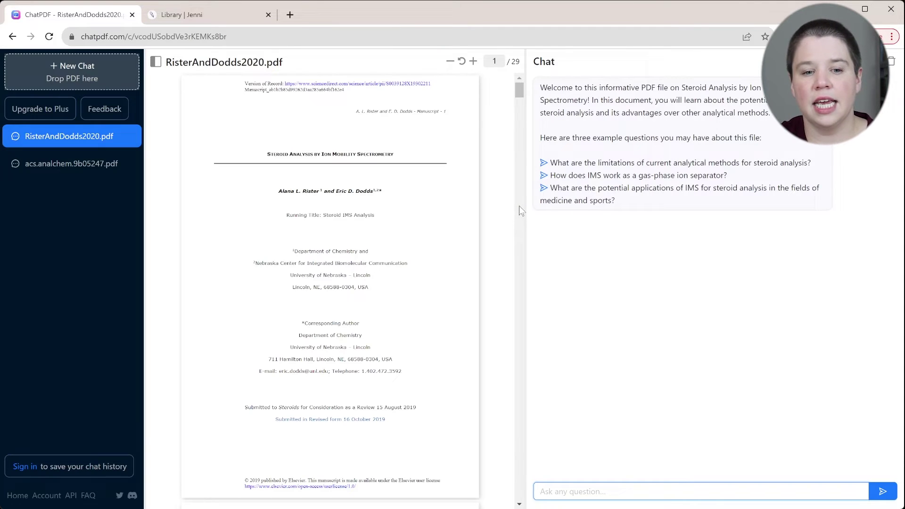
# Read the Rister and Dodds PDF down to page 4, then return to the Jenni library.
pyautogui.scroll(-15, 317, 243)
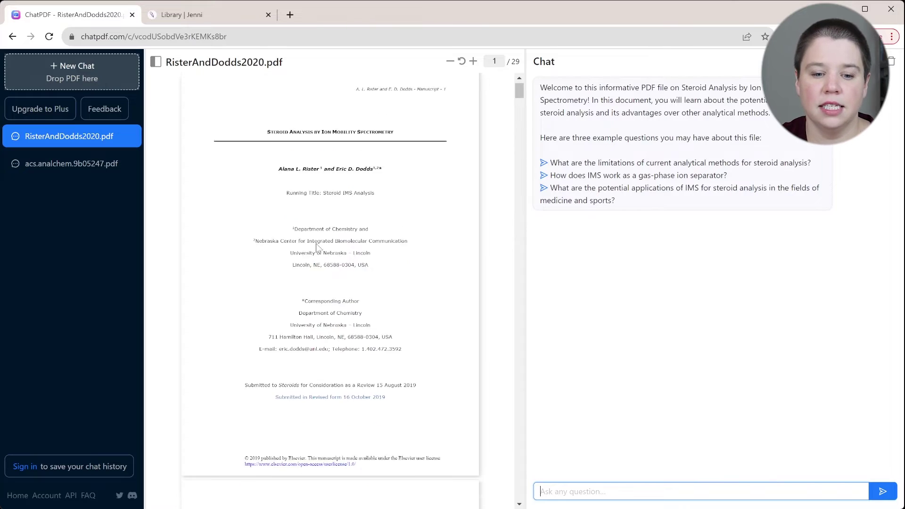
pyautogui.scroll(-10, 317, 243)
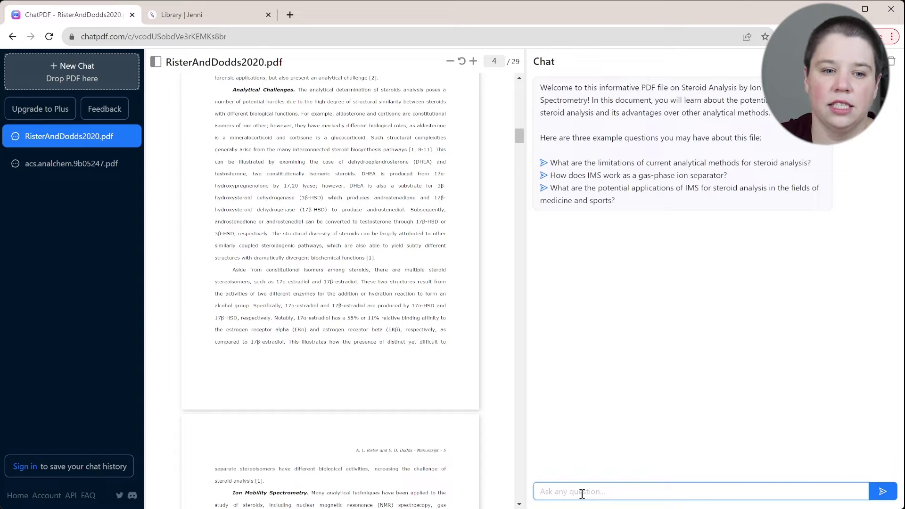
pyautogui.click(189, 17)
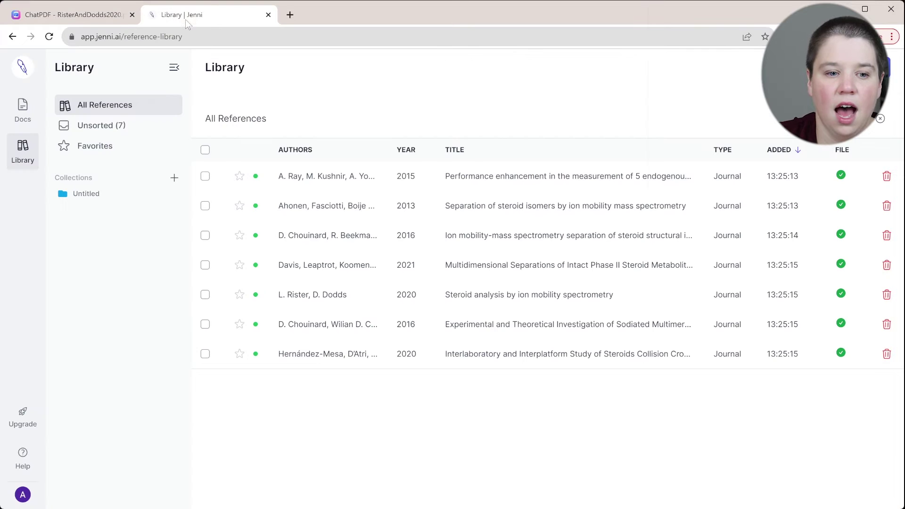
# Open the Steroid Analysis Research by Ion Mobility document and find the steroid isomerism sentence.
pyautogui.click(23, 111)
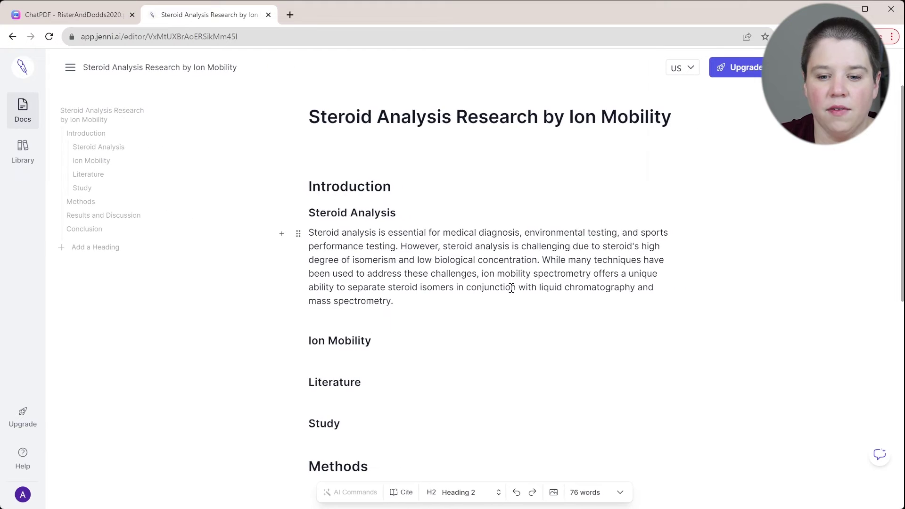
pyautogui.scroll(-1, 512, 289)
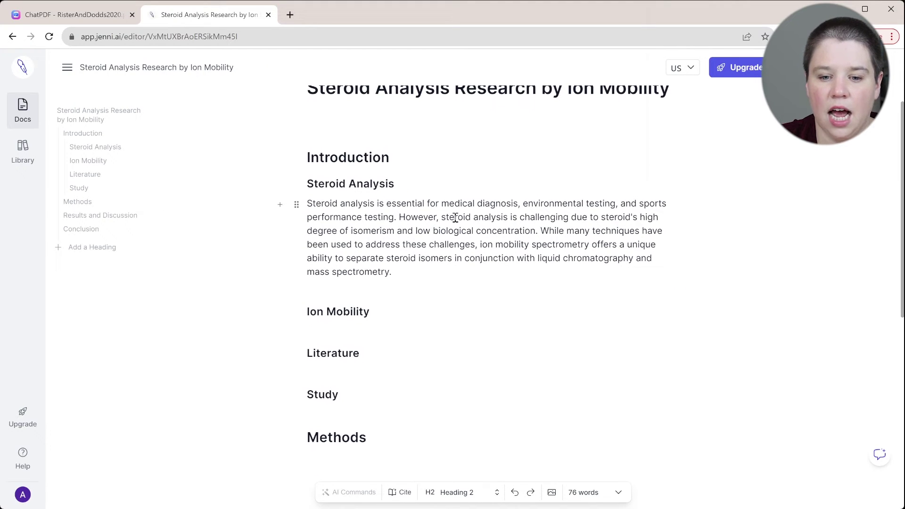
pyautogui.moveTo(440, 217); pyautogui.dragTo(562, 230)
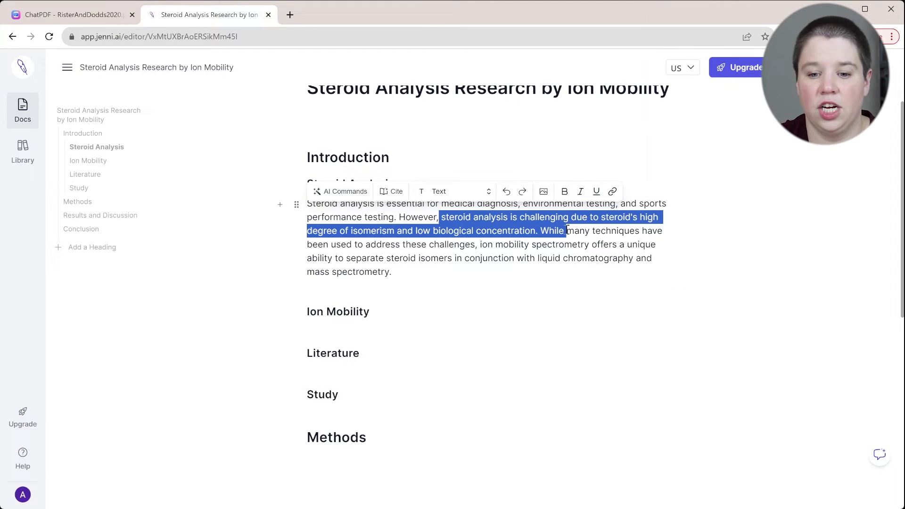
pyautogui.click(540, 231)
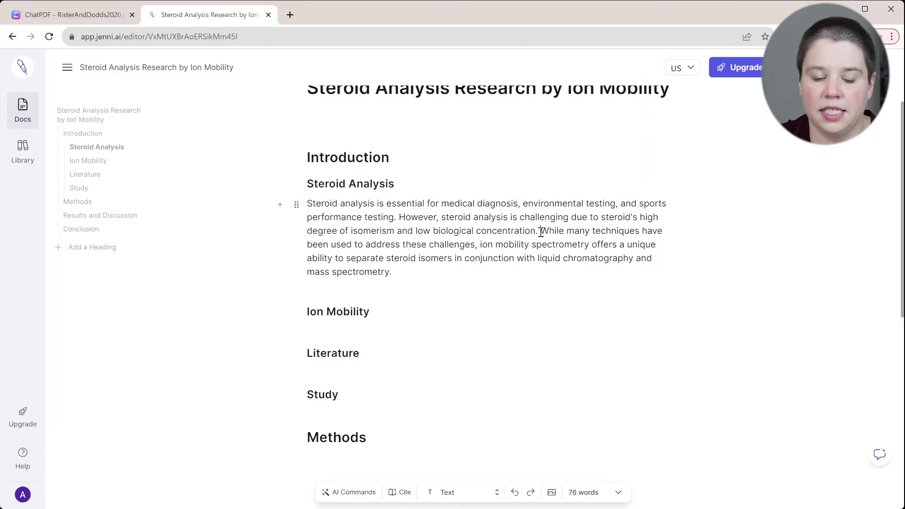
pyautogui.hotkey('ctrl', 'Tab')
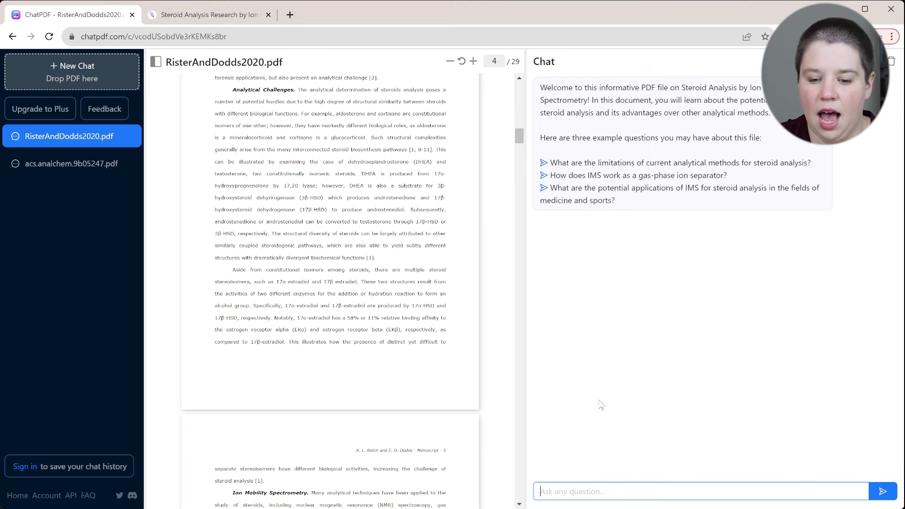
# Ask ChatPDF where the PDF says steroids have many isomers and jump to cited page 13.
pyautogui.write('C')
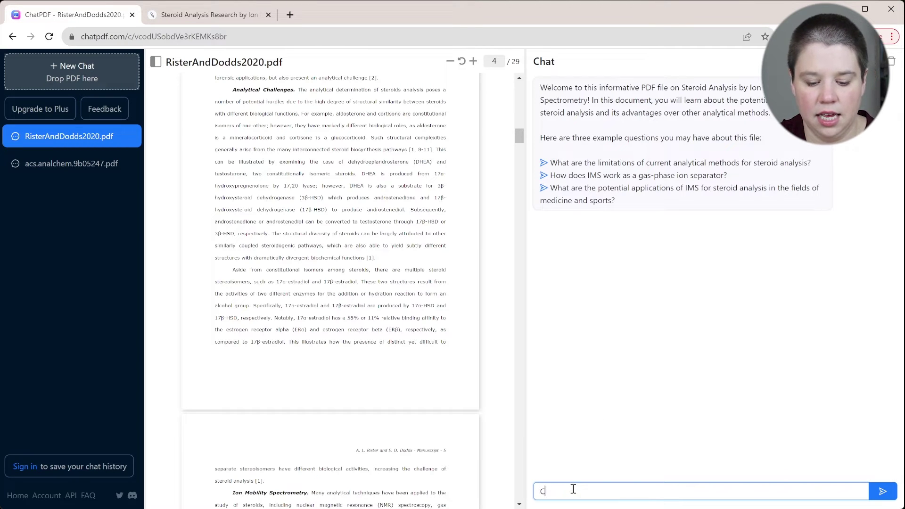
pyautogui.write('an you show me i')
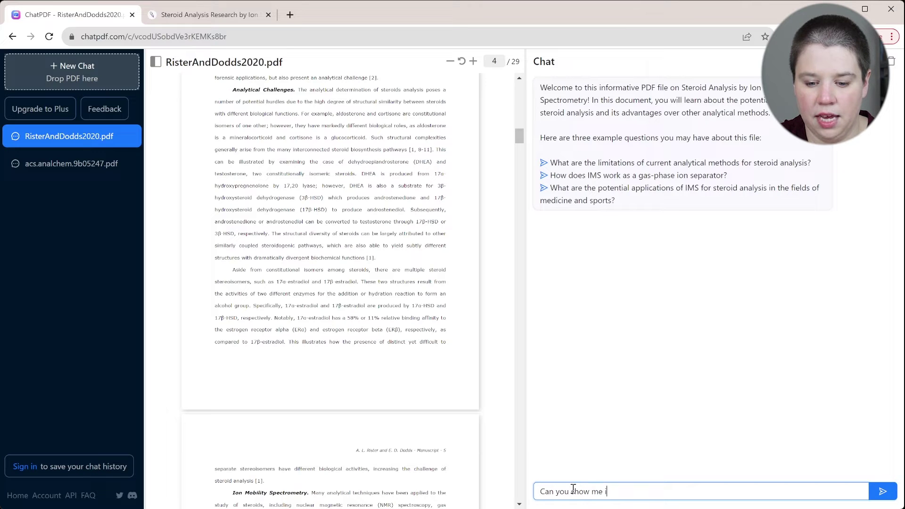
pyautogui.write('n thie')
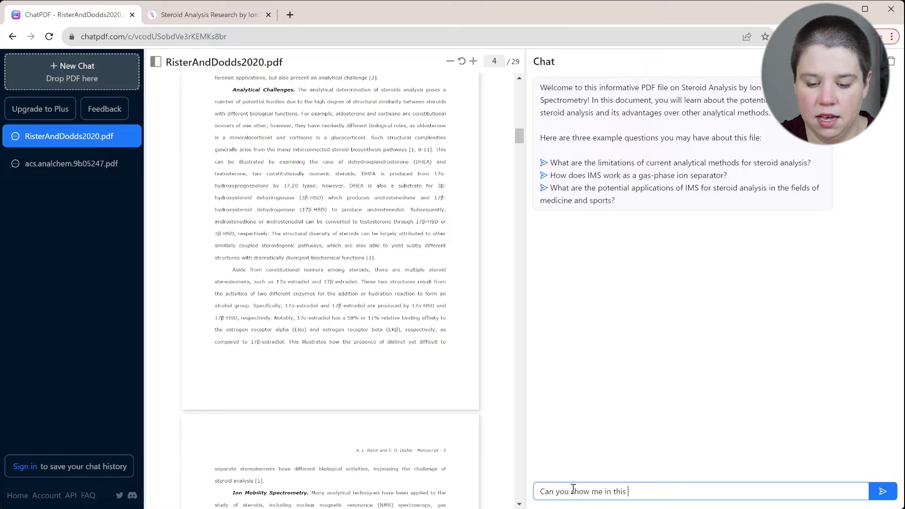
pyautogui.write('PDF where it t')
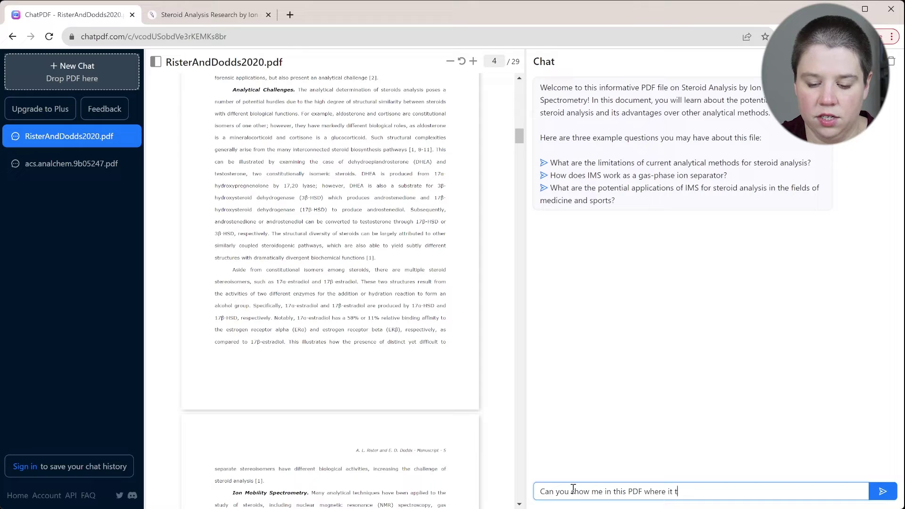
pyautogui.write('alks about ste')
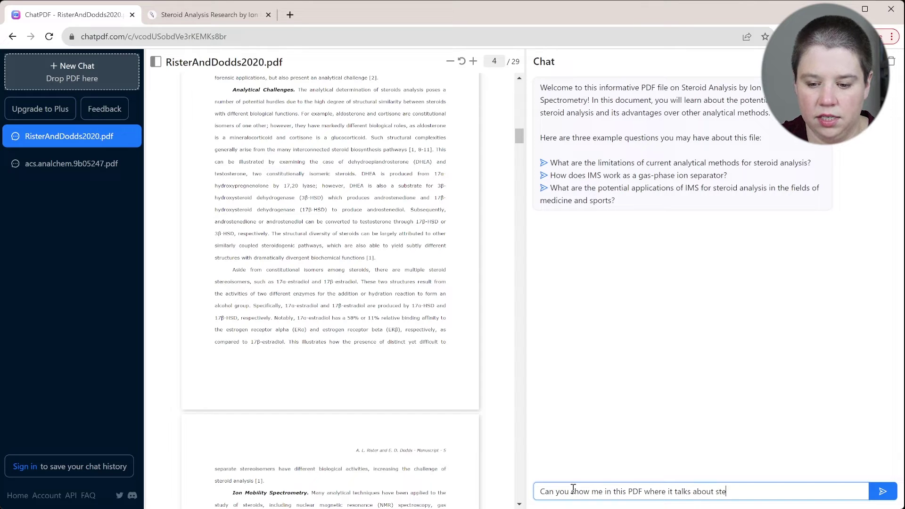
pyautogui.write('roids having many')
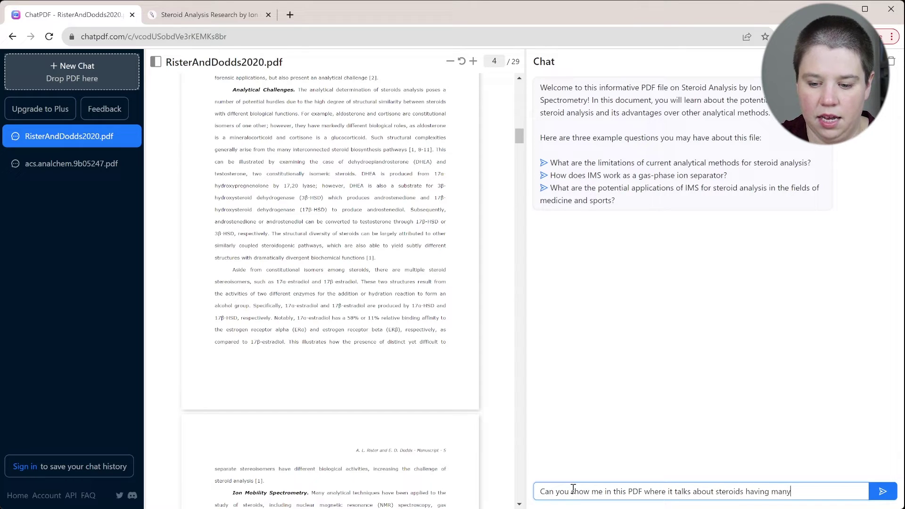
pyautogui.write(' isomers?')
pyautogui.press('Return')
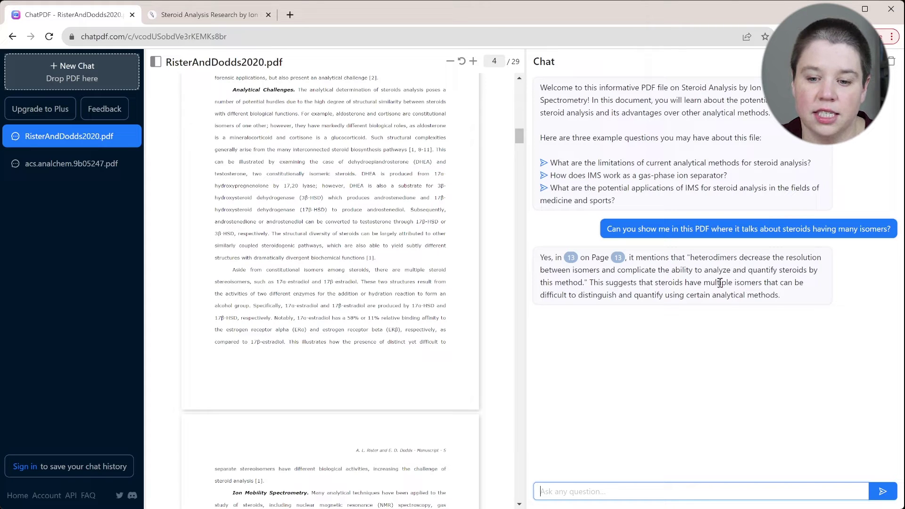
pyautogui.click(618, 257)
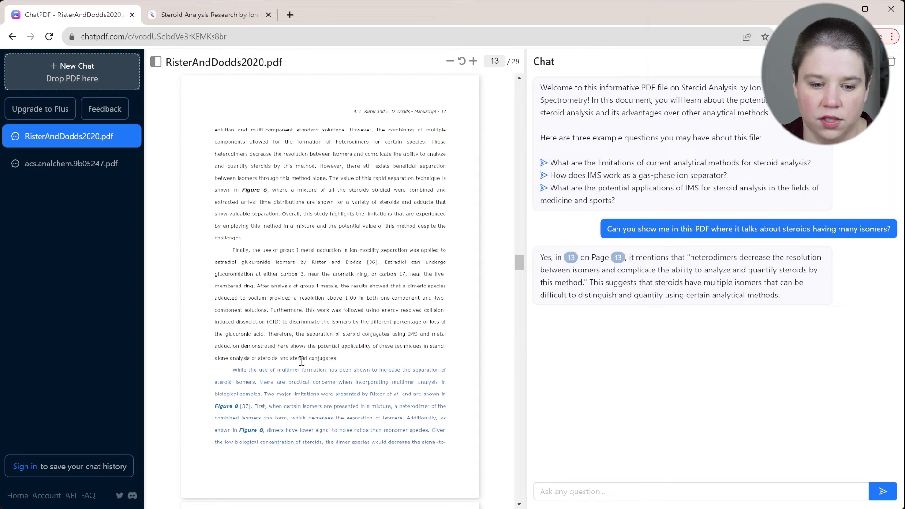
# Review the page 13 sentence on heterodimers reducing isomer resolution in the PDF.
pyautogui.scroll(-1, 302, 349)
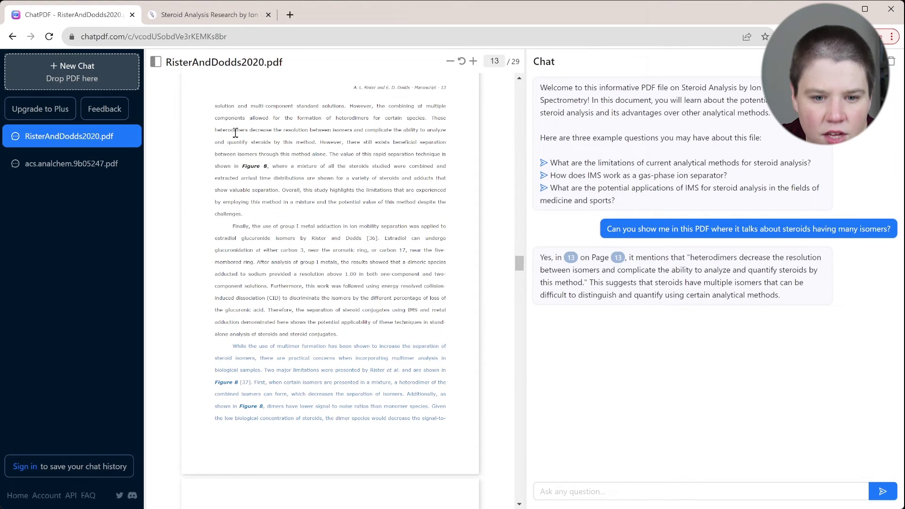
pyautogui.moveTo(215, 129); pyautogui.dragTo(377, 132)
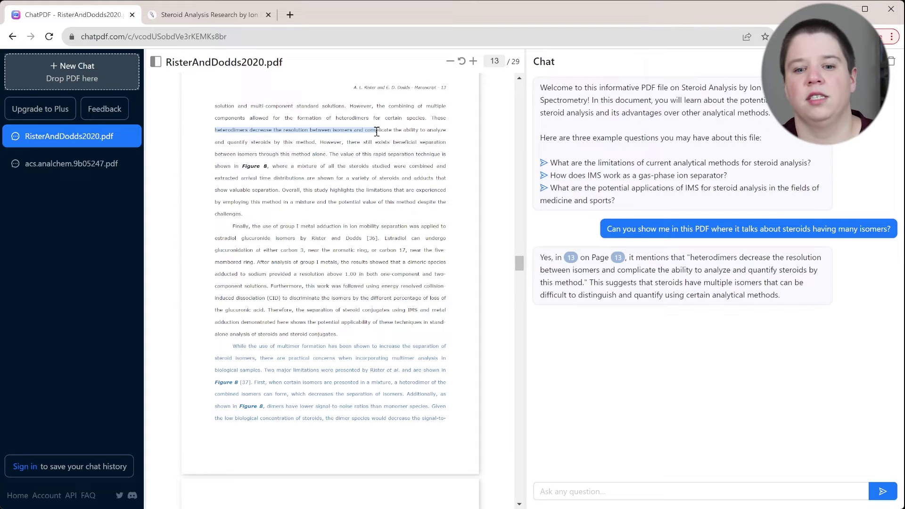
pyautogui.click(376, 132)
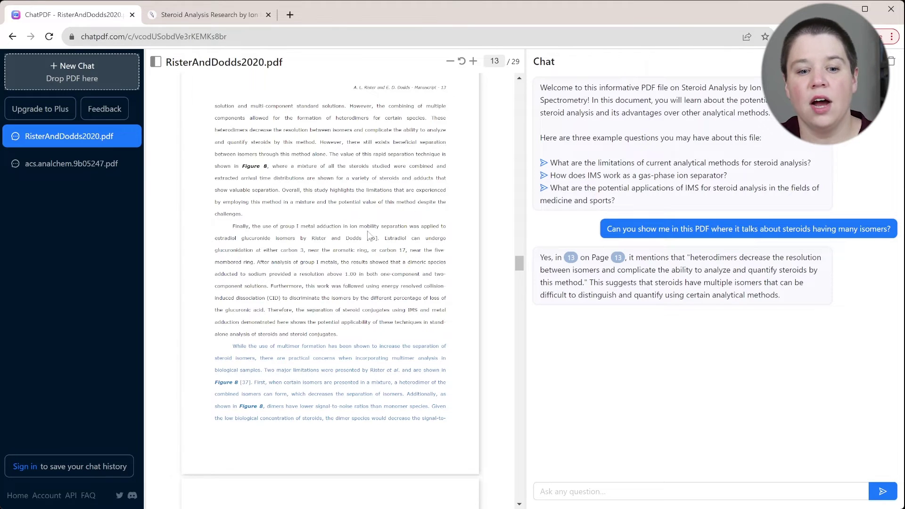
pyautogui.scroll(2, 368, 275)
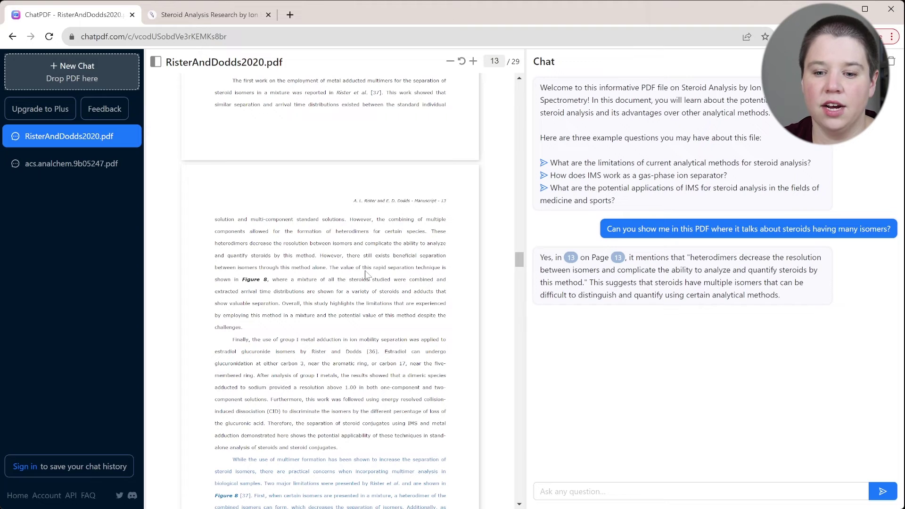
pyautogui.scroll(1, 374, 235)
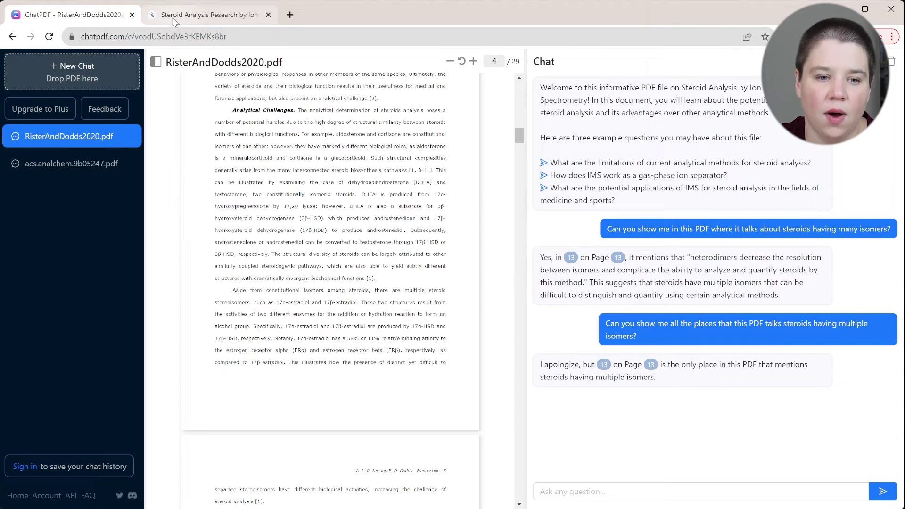
# Keep auto citations off and APA 7 as the document's citation style, then save the settings.
pyautogui.click(174, 20)
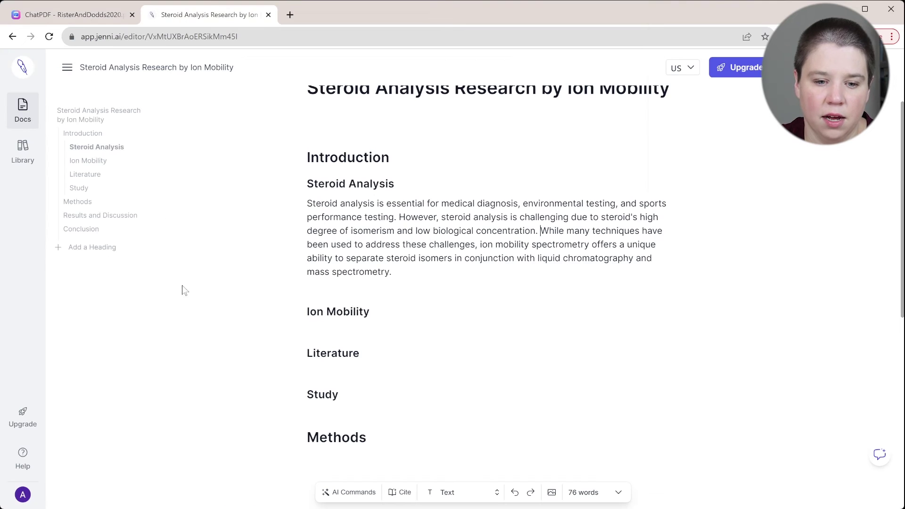
pyautogui.click(538, 231)
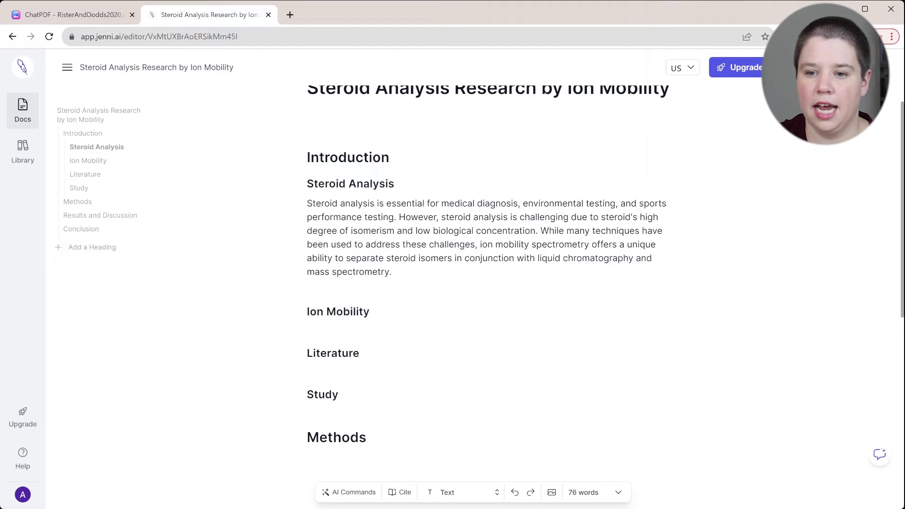
pyautogui.click(740, 94)
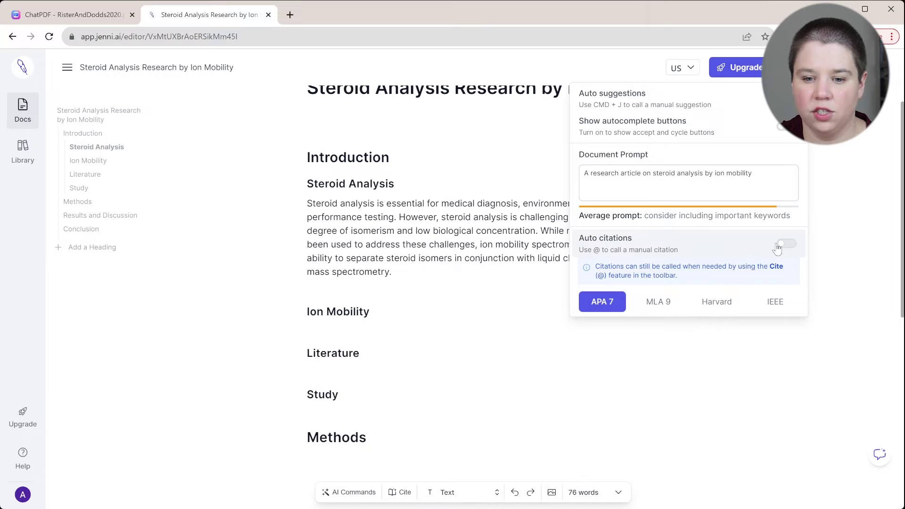
pyautogui.click(483, 264)
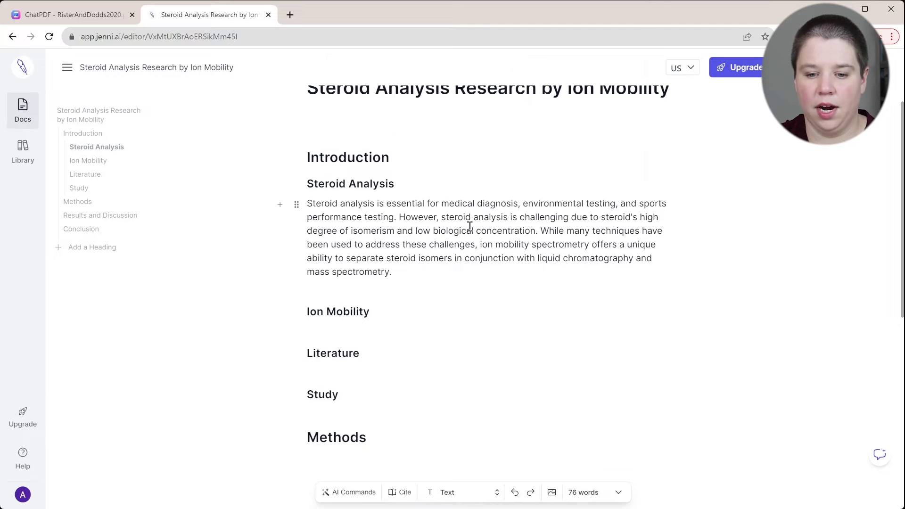
# Start a citation after 'concentration' and browse the All, Library, Journals and Websites source filters.
pyautogui.write('(')
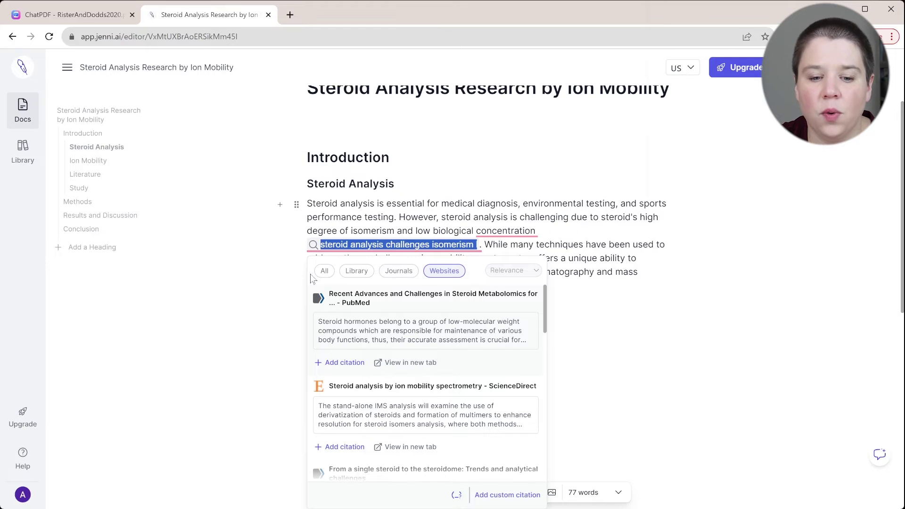
pyautogui.click(324, 272)
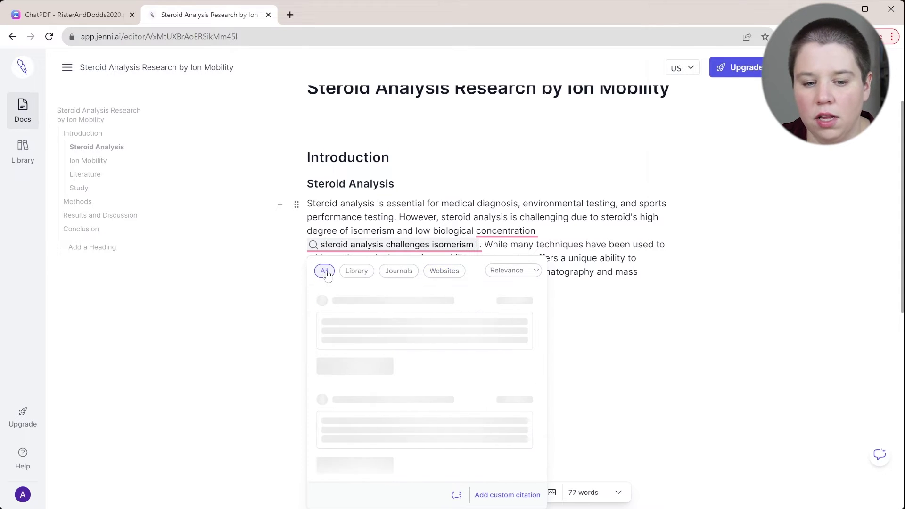
pyautogui.click(357, 276)
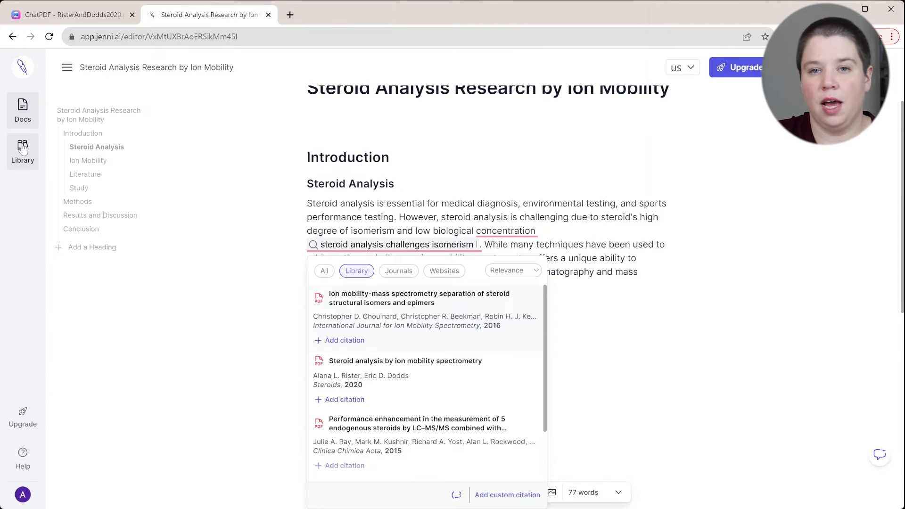
pyautogui.click(394, 271)
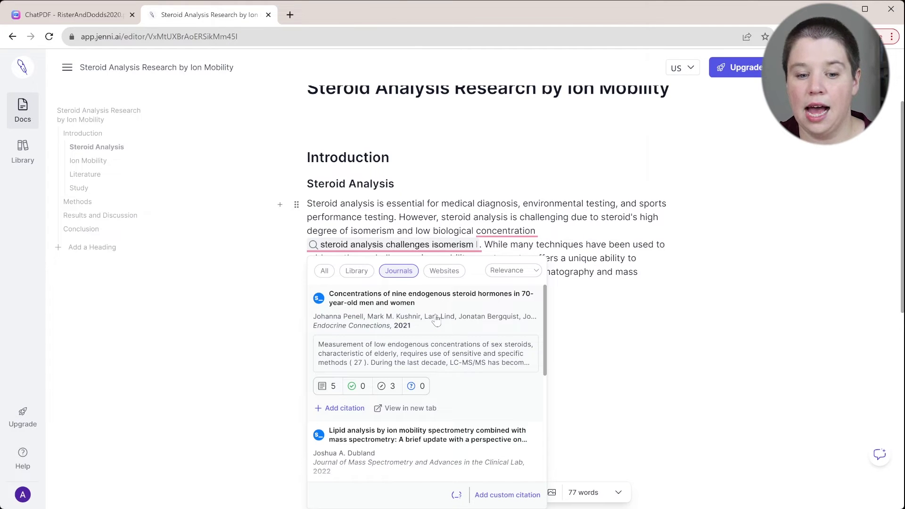
pyautogui.scroll(-1, 436, 319)
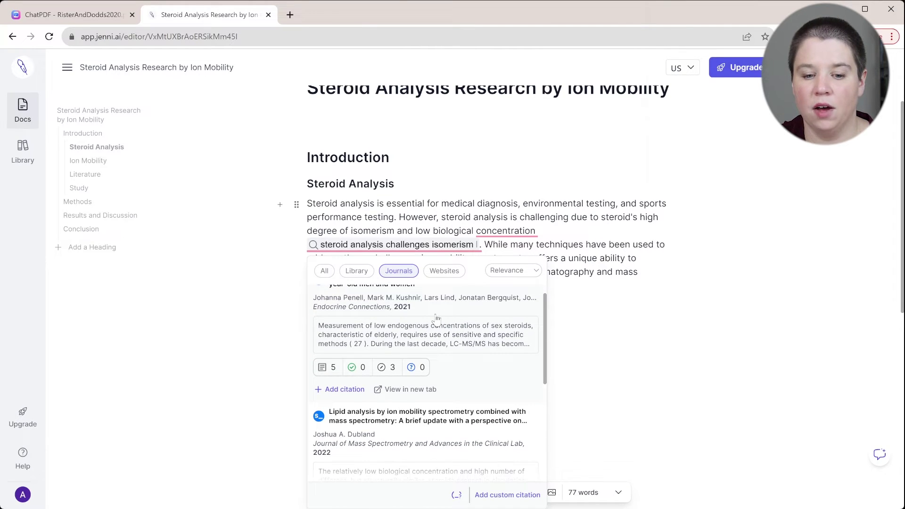
pyautogui.click(438, 276)
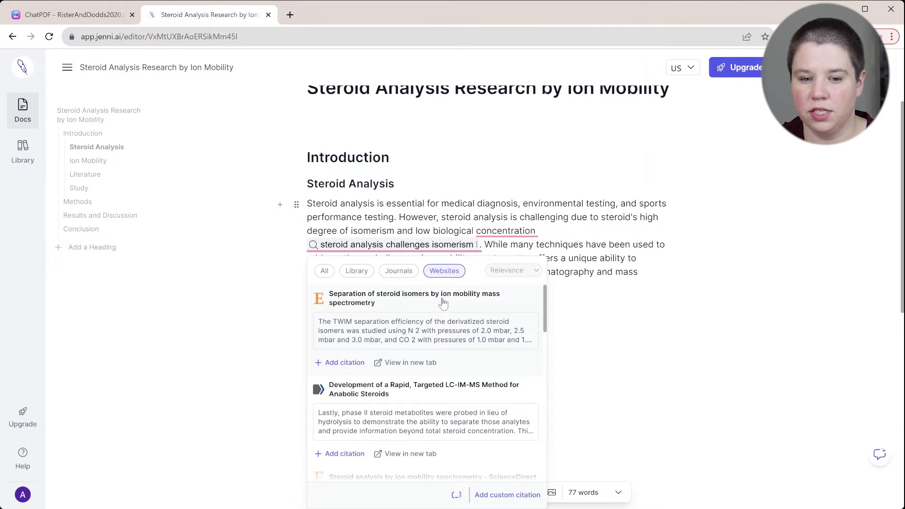
pyautogui.moveTo(394, 241)
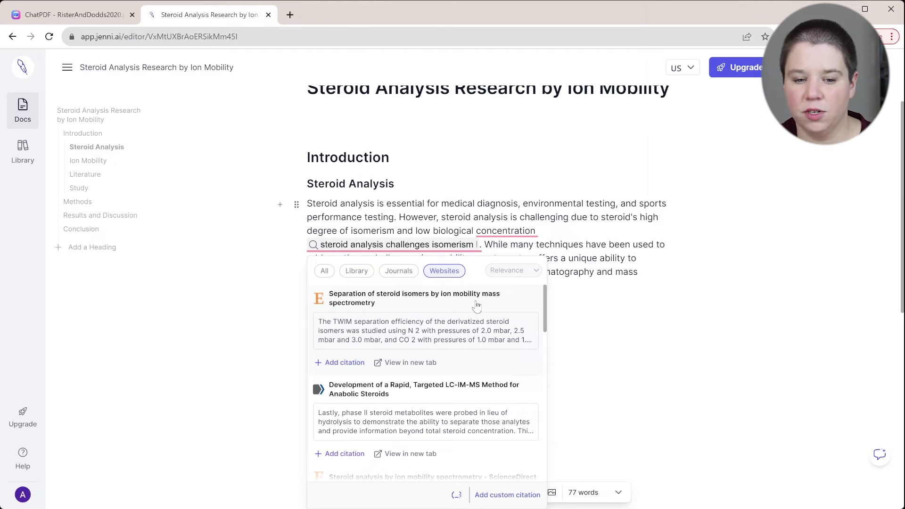
pyautogui.scroll(-2, 476, 306)
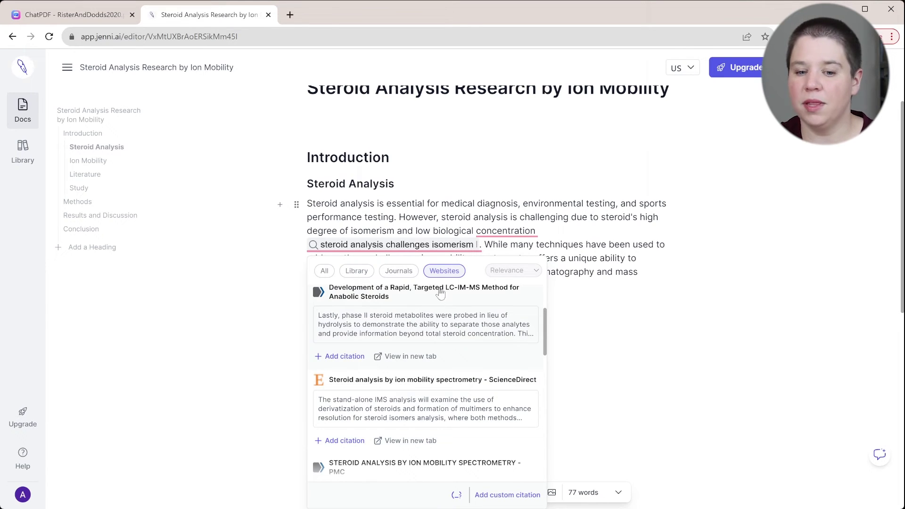
pyautogui.click(401, 271)
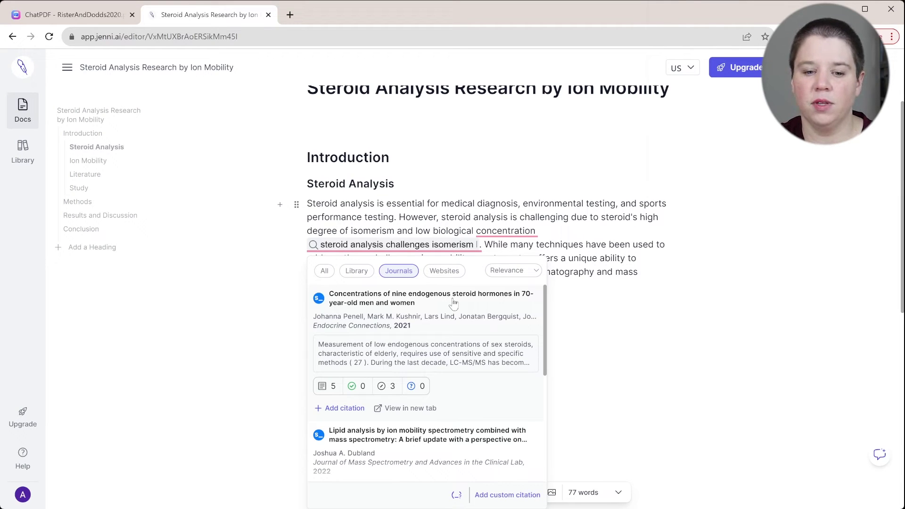
# Filter to library sources and add the Rister & Dodds 2020 PDF as an inline citation.
pyautogui.click(367, 273)
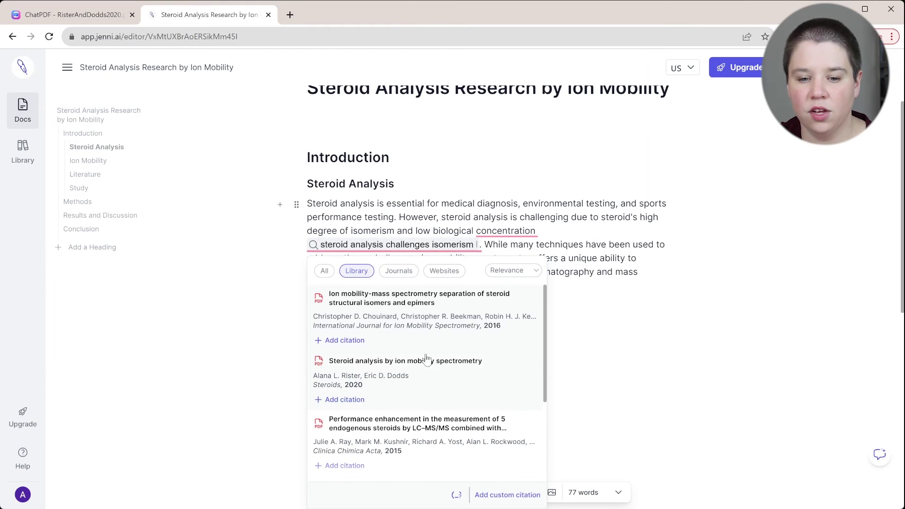
pyautogui.scroll(-1, 425, 350)
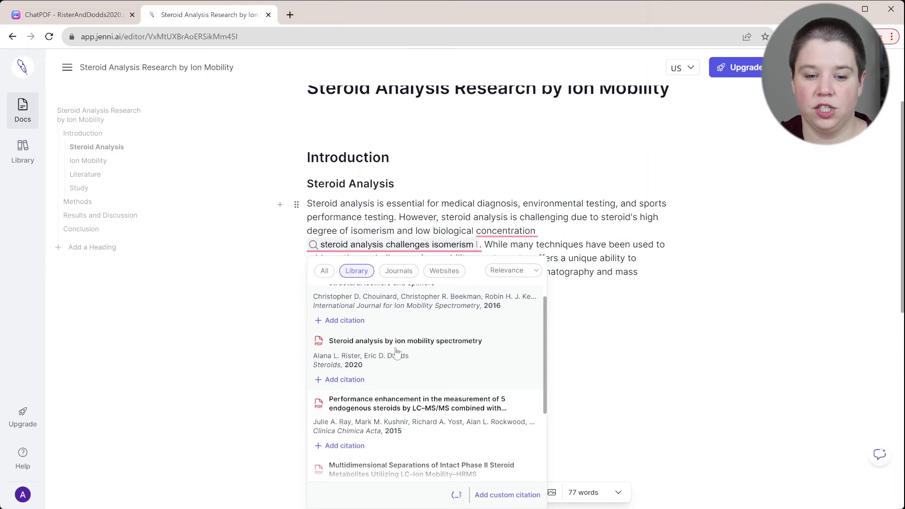
pyautogui.click(345, 380)
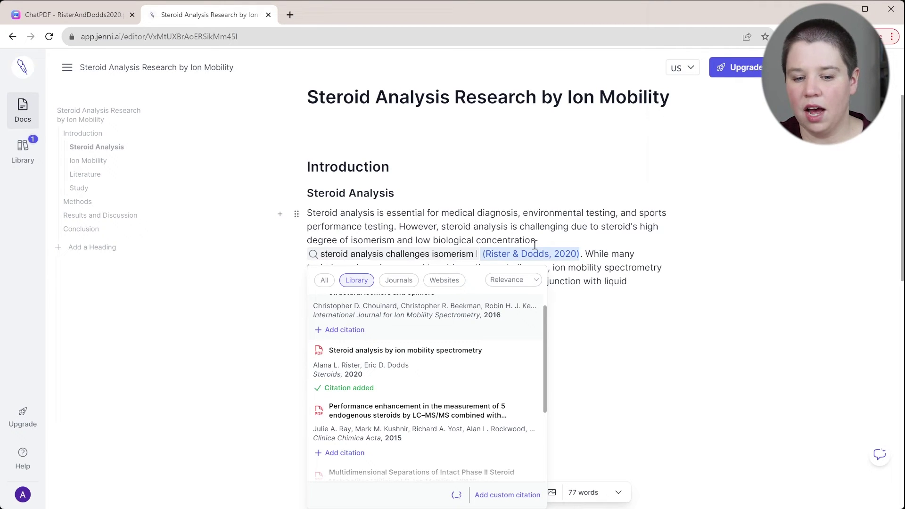
pyautogui.scroll(1, 454, 375)
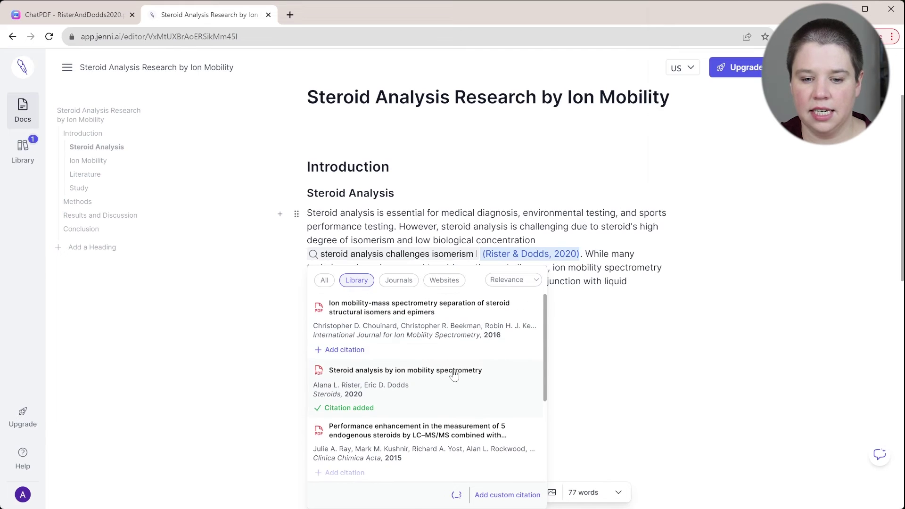
pyautogui.click(503, 496)
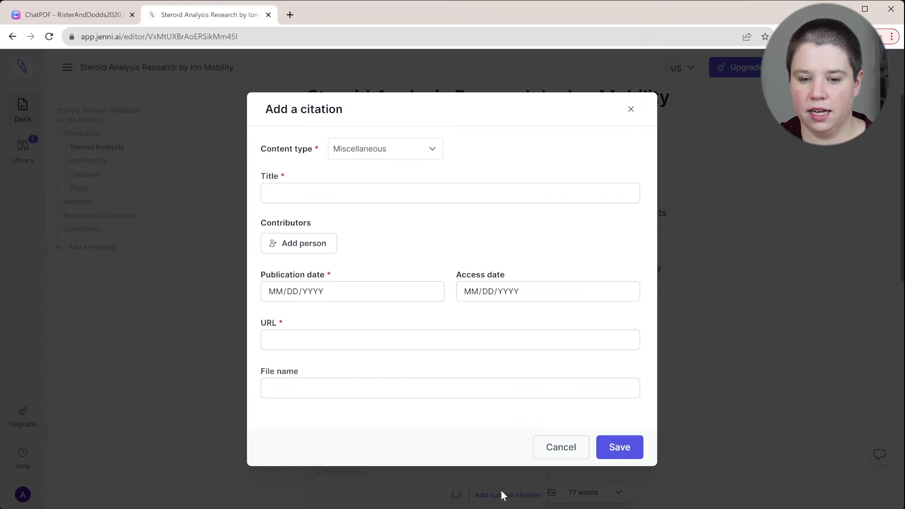
pyautogui.click(370, 159)
pyautogui.click(366, 178)
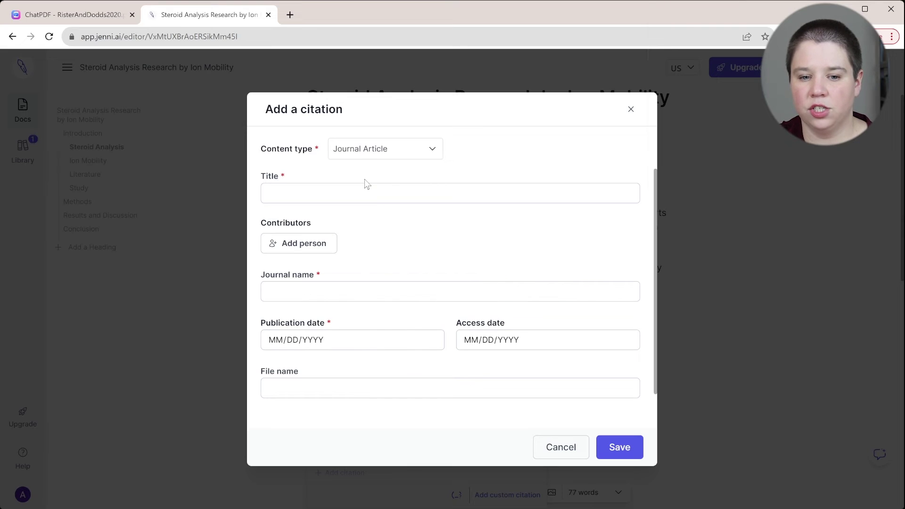
pyautogui.click(628, 115)
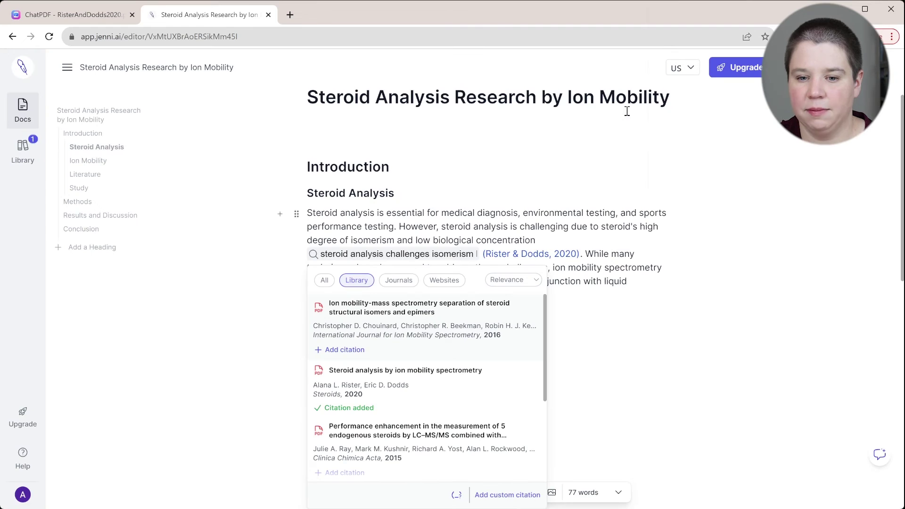
pyautogui.click(679, 281)
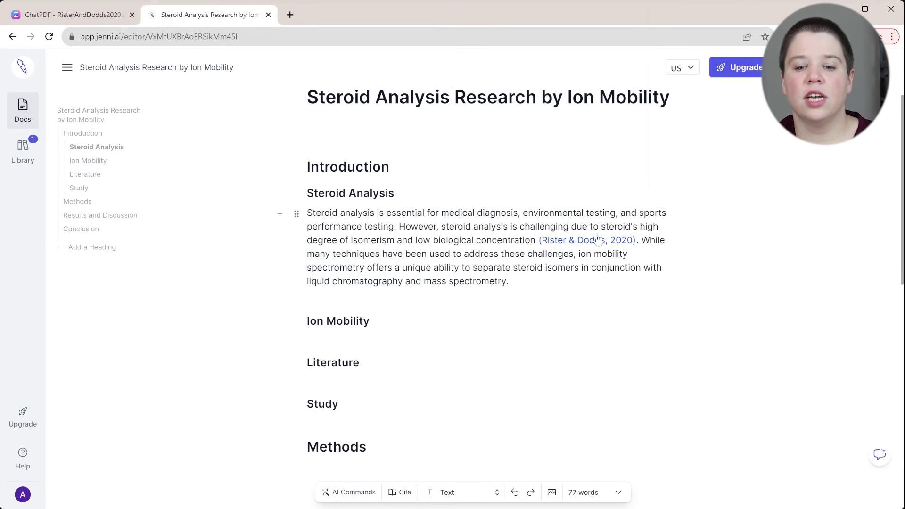
# Scroll down to the References list showing the APA 7 Rister and Dodds (2020) entry with DOI.
pyautogui.scroll(-10, 597, 241)
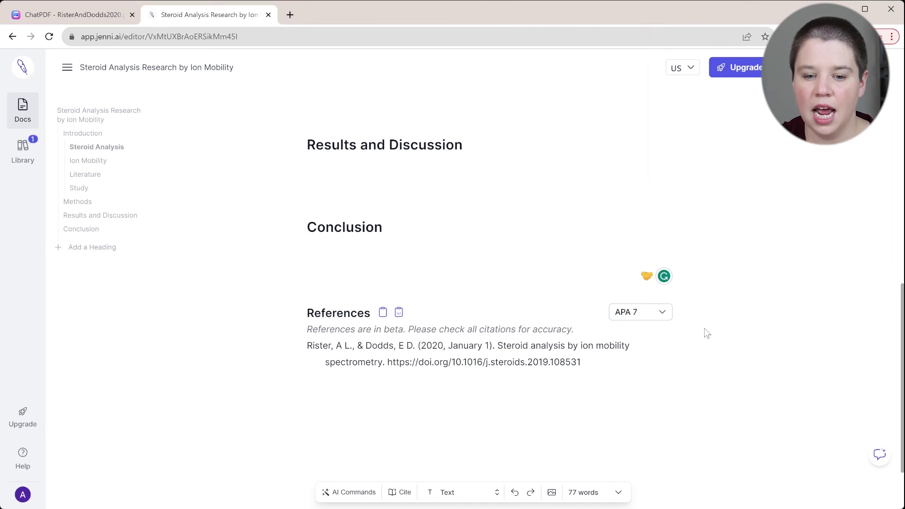
pyautogui.click(663, 313)
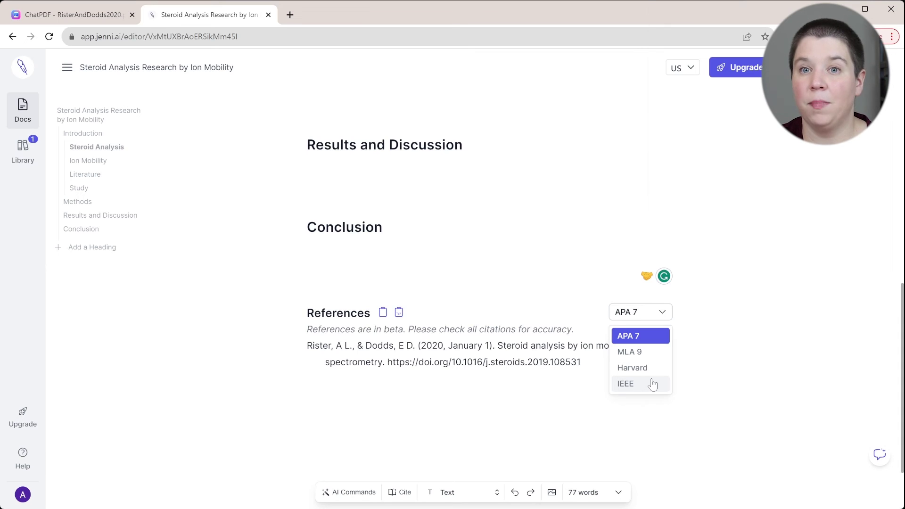
pyautogui.click(501, 262)
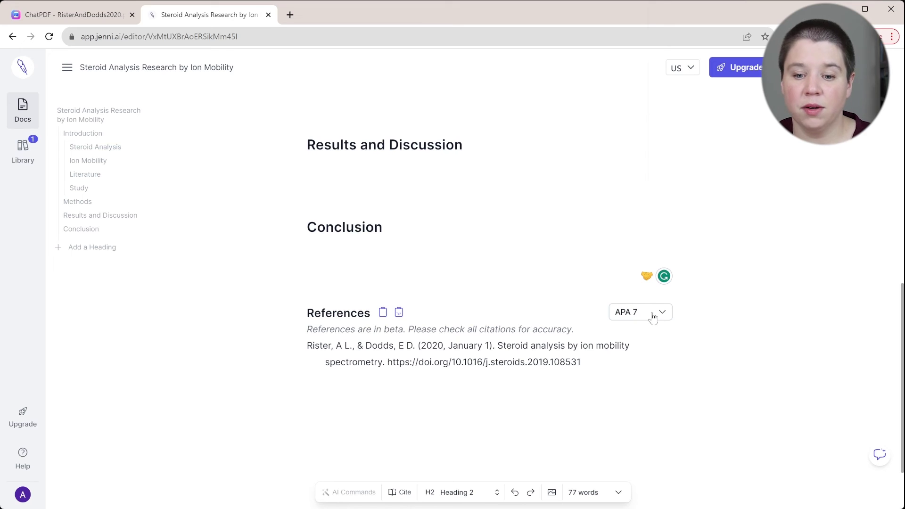
pyautogui.click(653, 318)
pyautogui.click(520, 250)
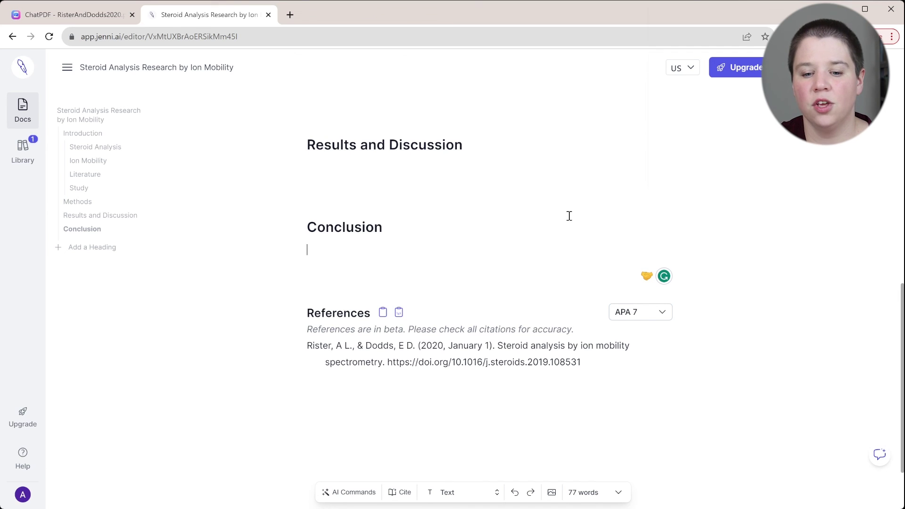
# Scroll back up to the title and the paragraph citing (Rister & Dodds, 2020).
pyautogui.scroll(10, 569, 216)
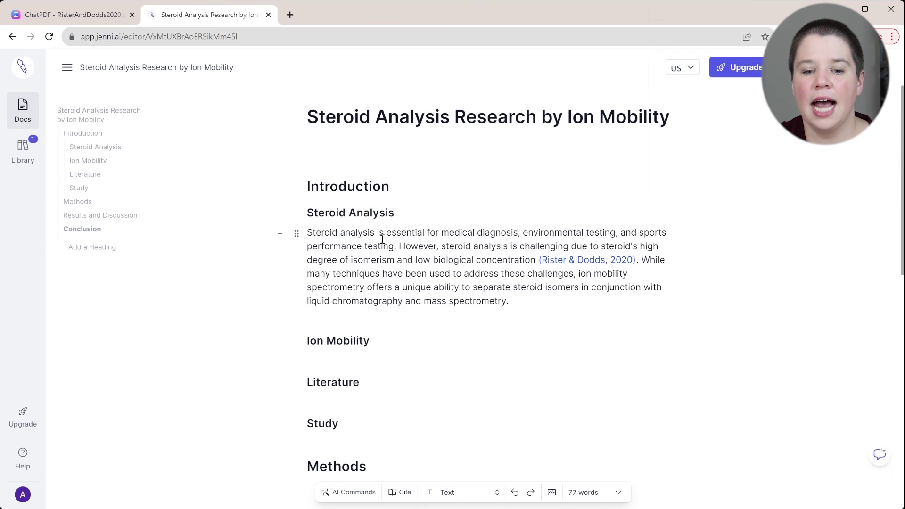